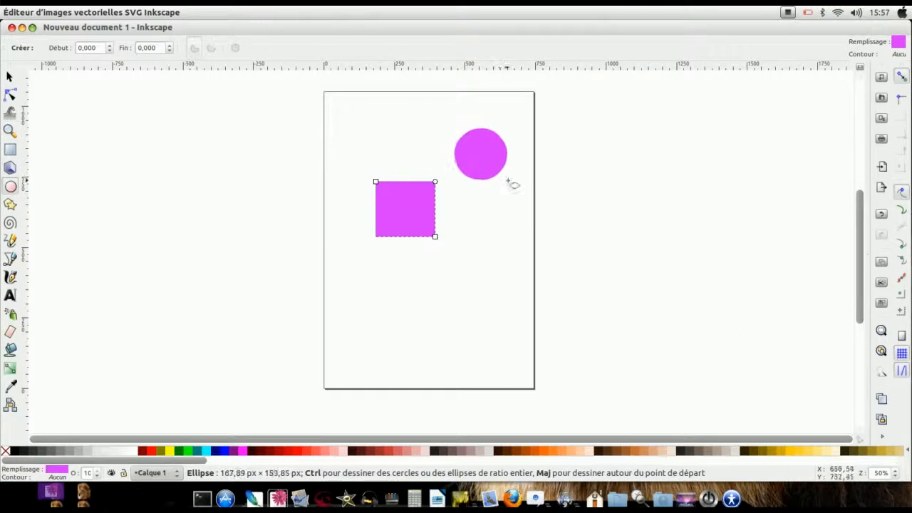
- Draw a nine-sided polygon about 209 by 207 px on the page, below the square and circle
left_click(10, 205)
left_click_drag(459, 272, 480, 295)
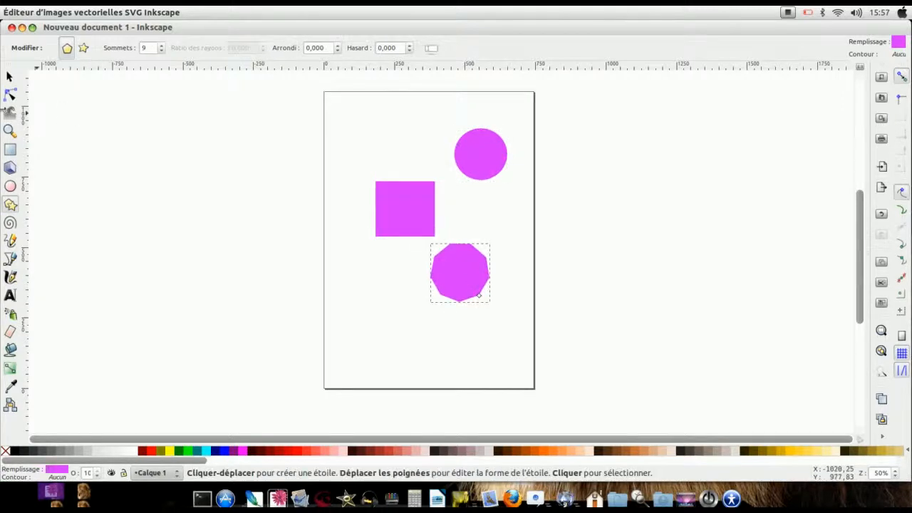
- Move the square and the circle so that both overlap the upper part of the polygon
left_click(10, 78)
left_click(379, 301)
left_click(411, 218)
left_click_drag(411, 218, 439, 244)
left_click(492, 121)
left_click_drag(481, 163, 488, 247)
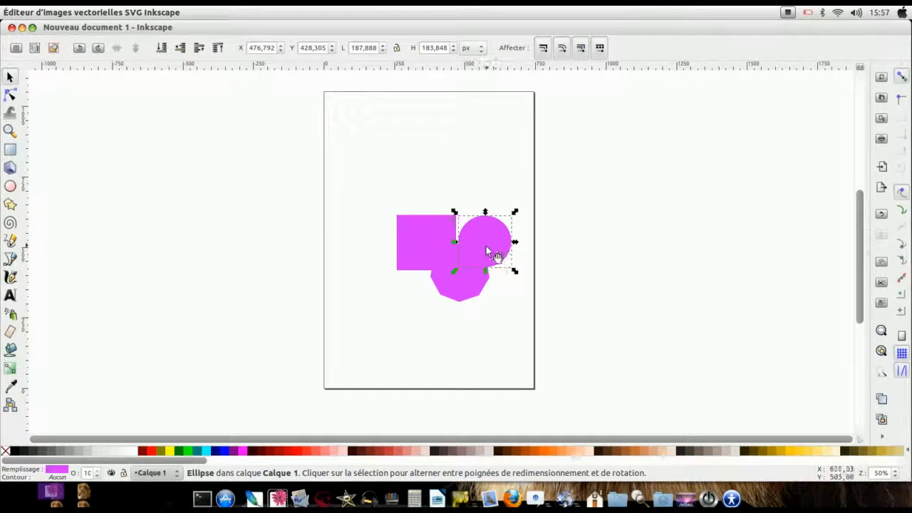
left_click(458, 179)
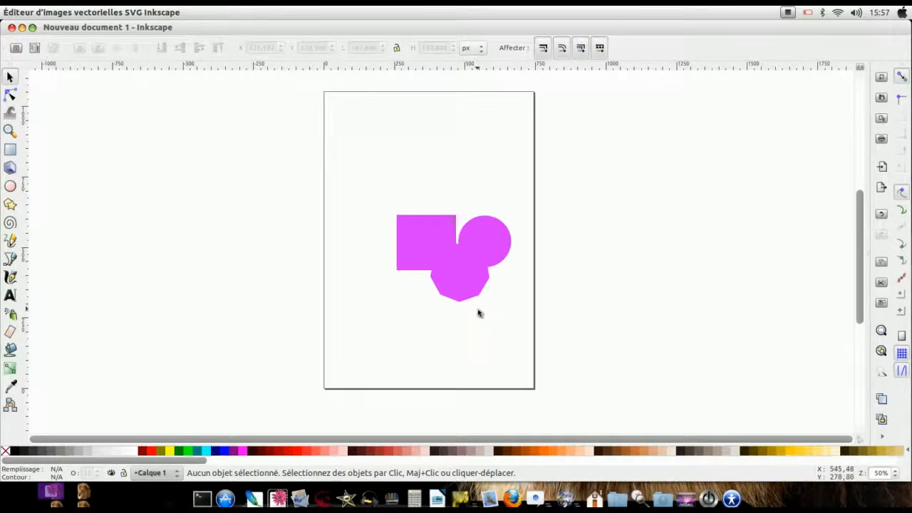
- Select all three shapes together and move them as one up and to the left, then clear the selection
left_click_drag(508, 322, 458, 319)
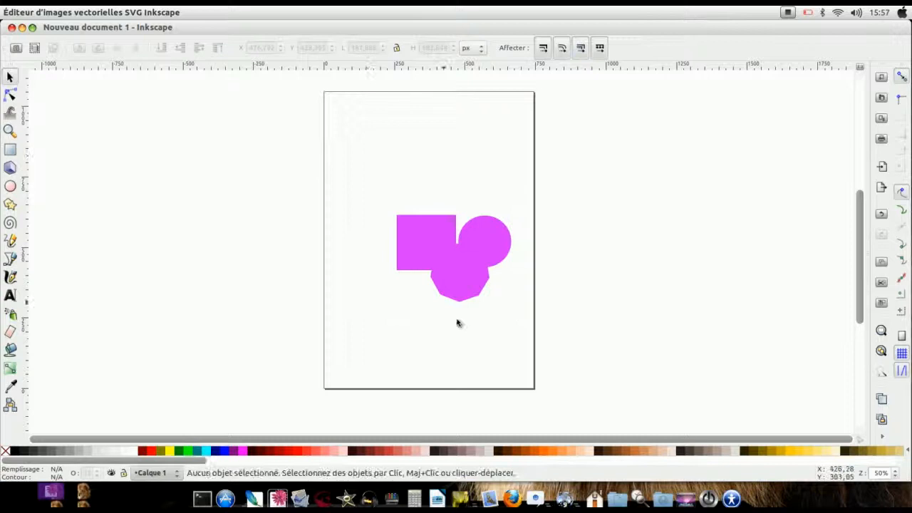
left_click_drag(525, 329, 377, 140)
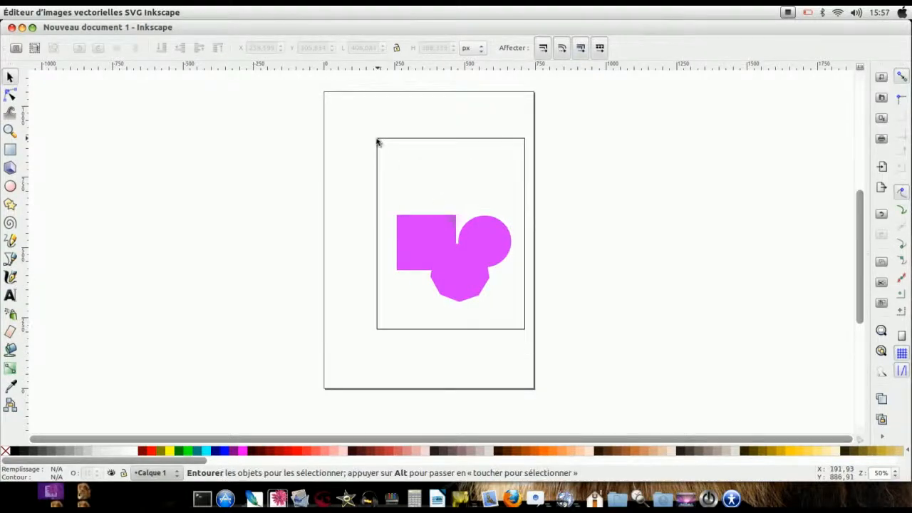
left_click_drag(422, 235, 403, 205)
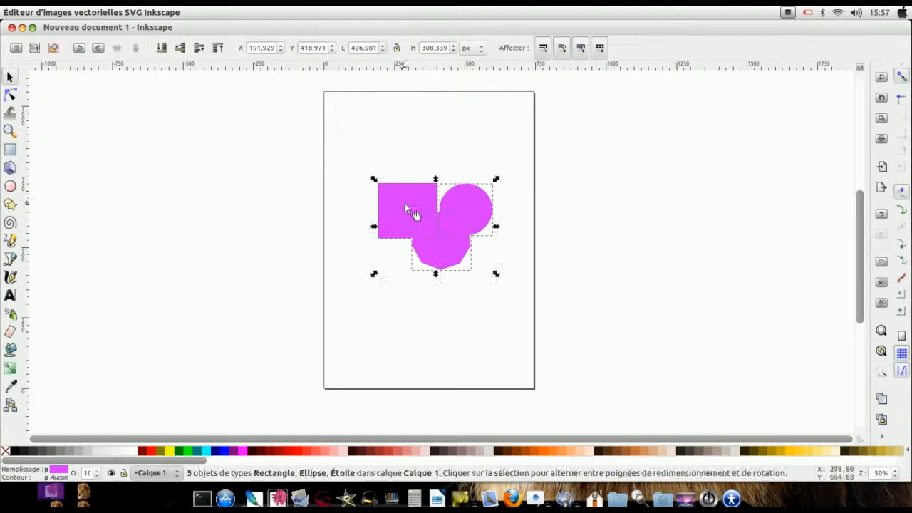
left_click(462, 344)
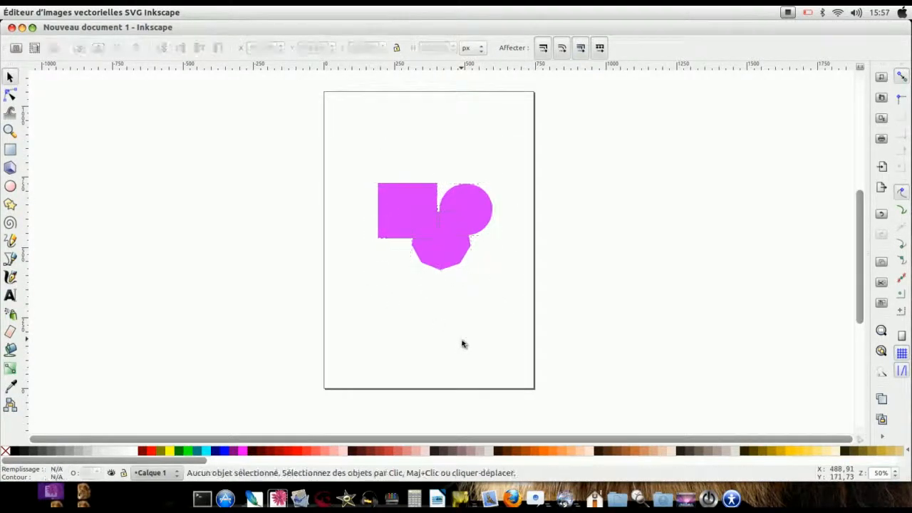
- Fill the square with dark purple and the circle with pale pink (#FFAAAA)
left_click(475, 207)
left_click(447, 264)
left_click(389, 193)
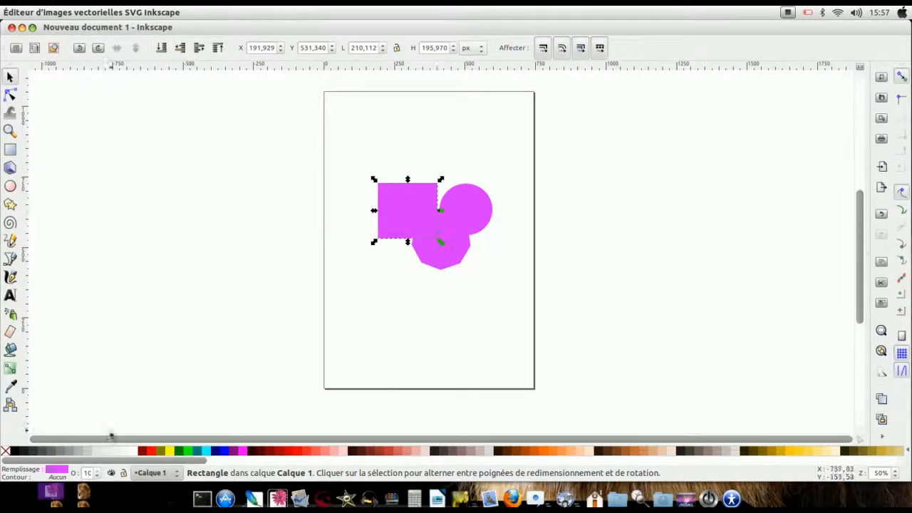
left_click(234, 451)
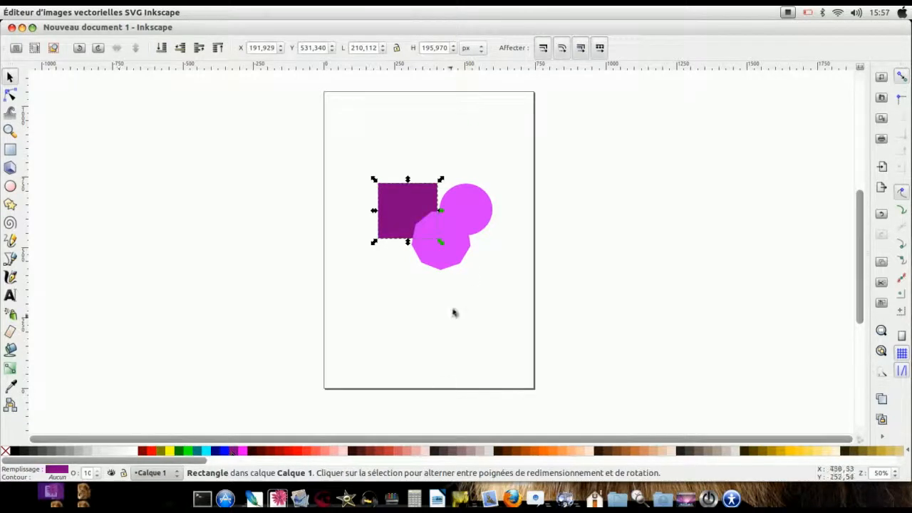
left_click(474, 209)
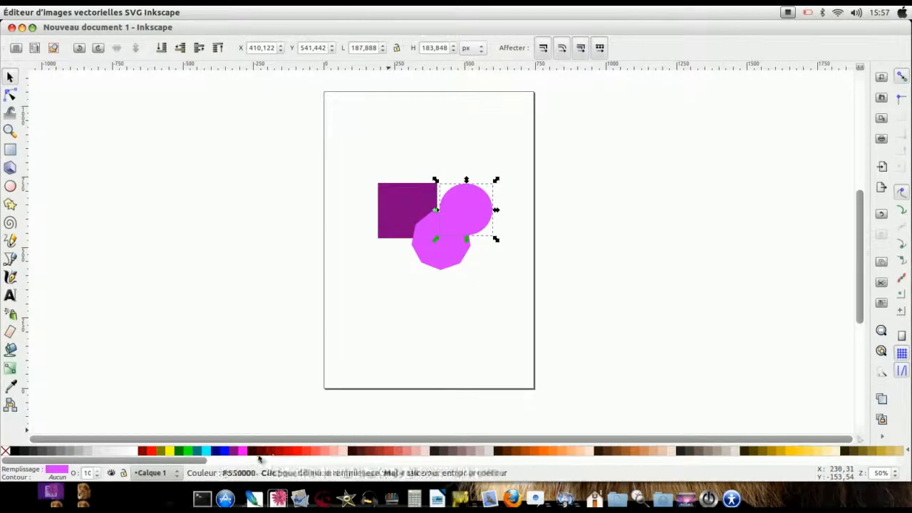
left_click(337, 452)
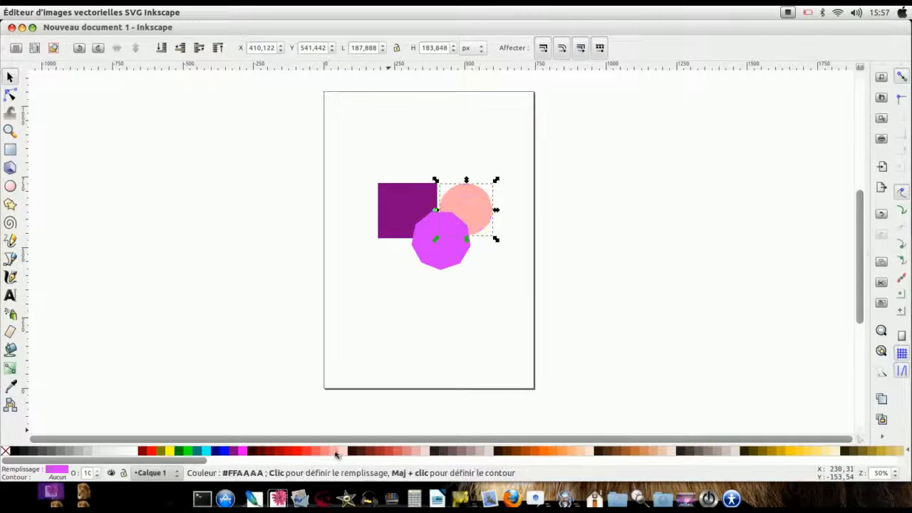
left_click(453, 368)
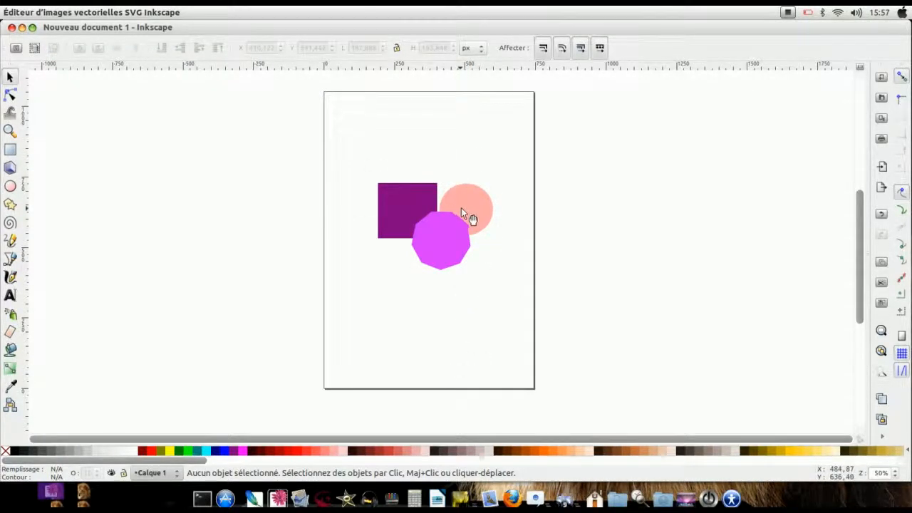
- Cycle the selection through the shapes one after another, then clear the selection
key("Tab")
key("Tab")
key("Tab")
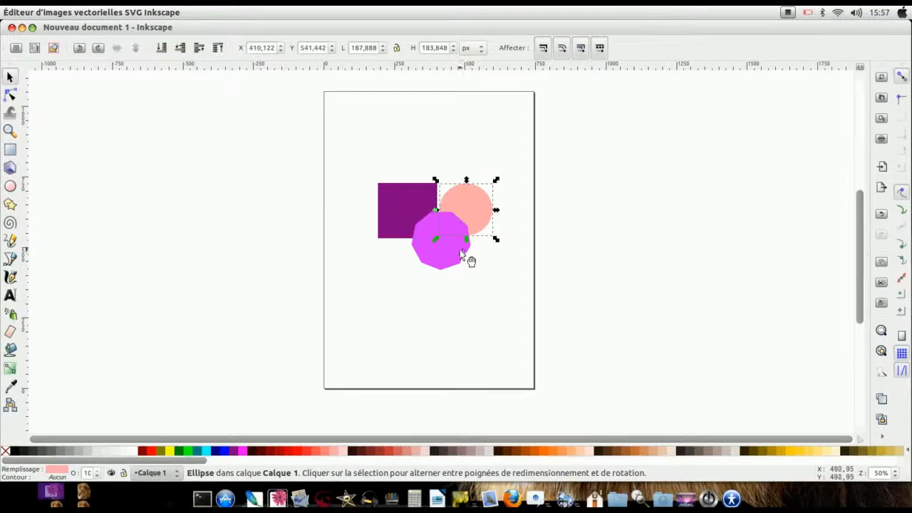
key("Escape")
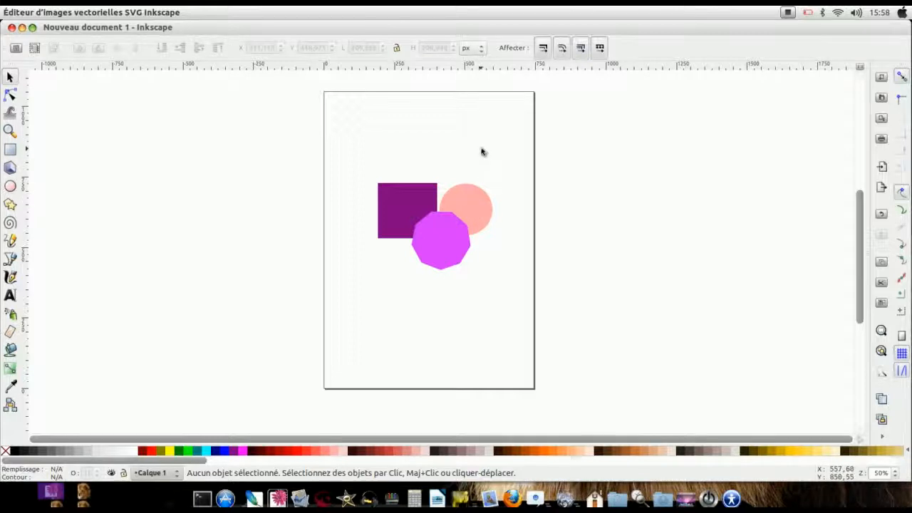
- Move the pink circle above the polygon so it covers the square's upper-right corner
left_click_drag(478, 218, 456, 183)
left_click(525, 229)
left_click(458, 241)
- Fill the circle, the polygon and the square with the same pure blue
left_click(443, 171)
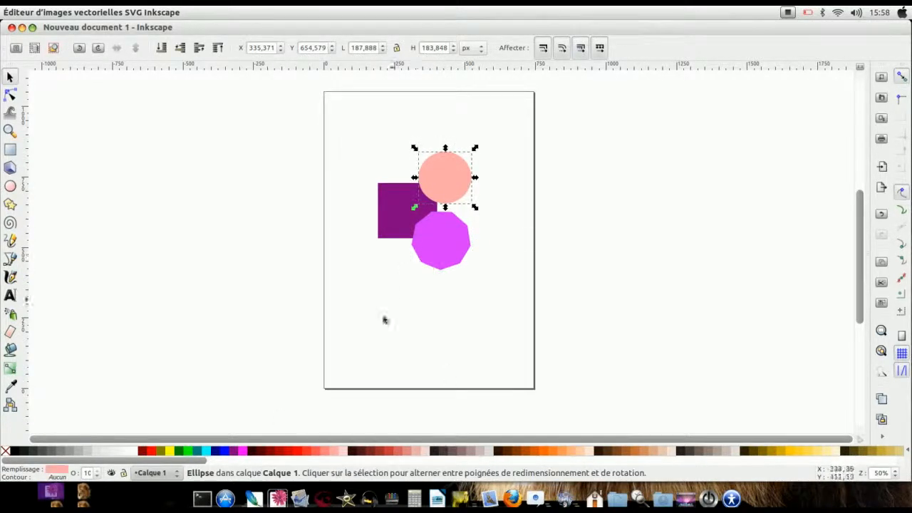
left_click(225, 453)
left_click(465, 245)
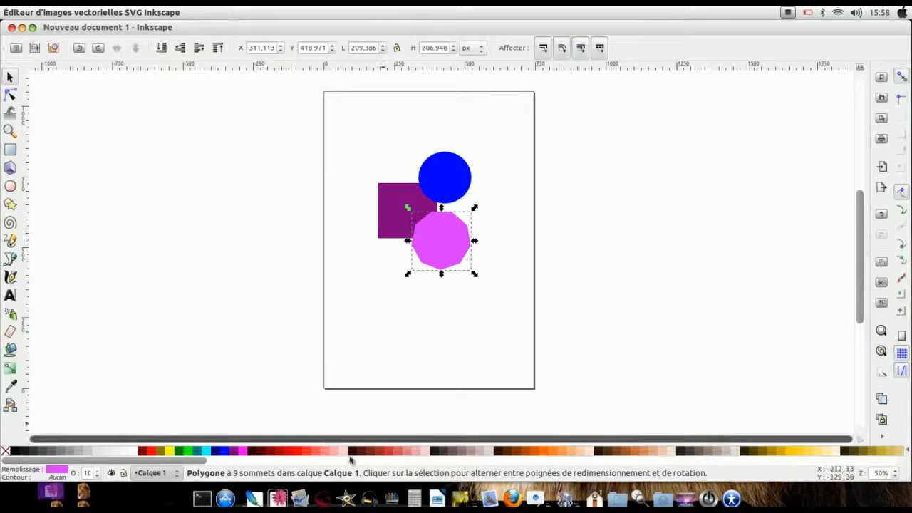
left_click(233, 451)
left_click(223, 451)
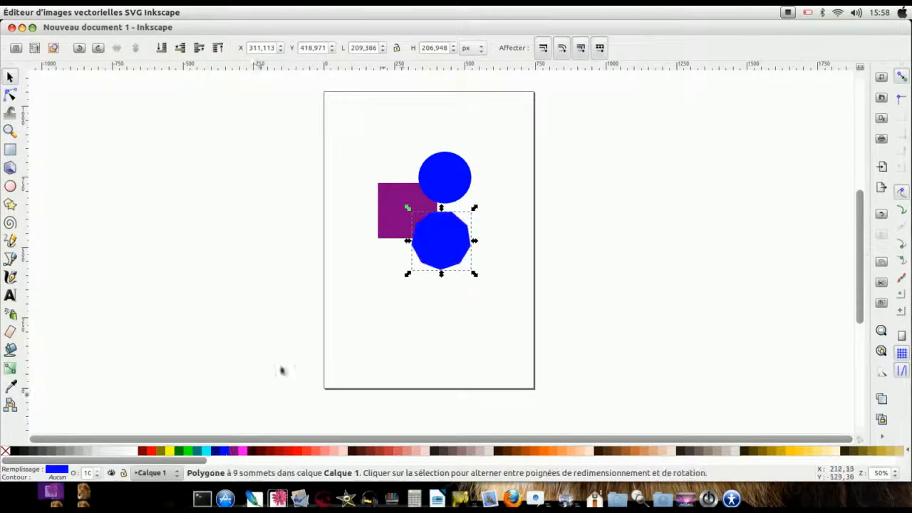
left_click(393, 228)
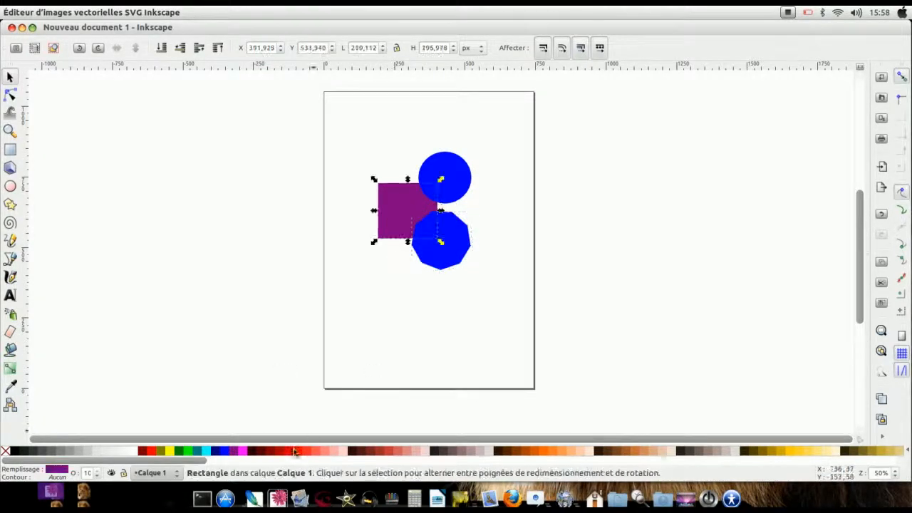
left_click(225, 451)
left_click(374, 337)
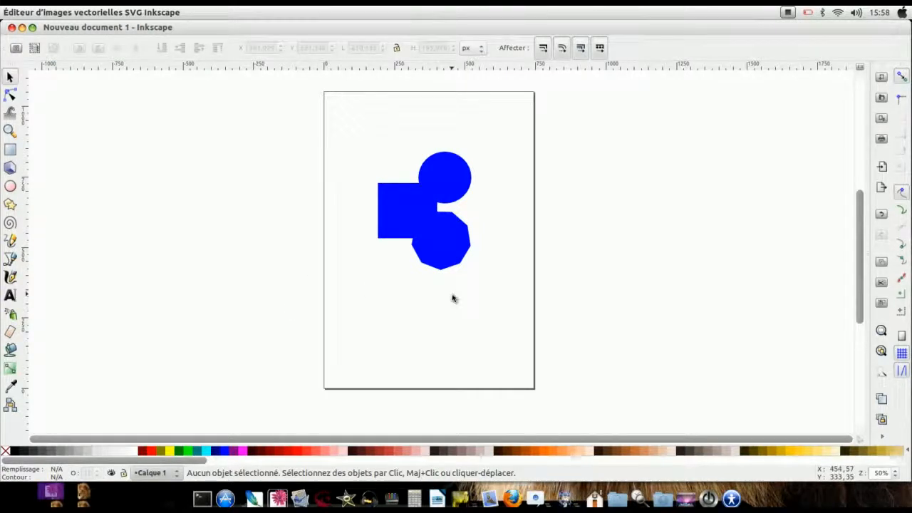
- Fill the polygon with dark red and the circle with greyish brown
left_click(451, 258)
left_click(282, 456)
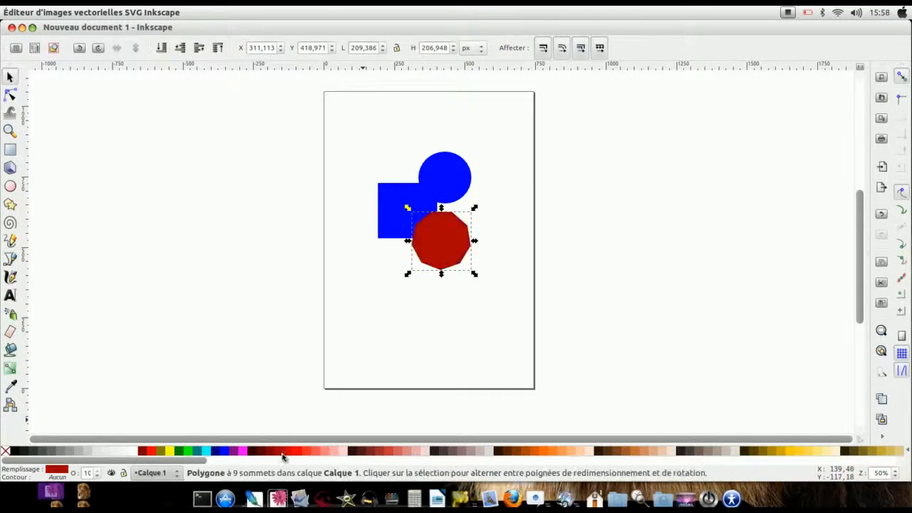
left_click(427, 186)
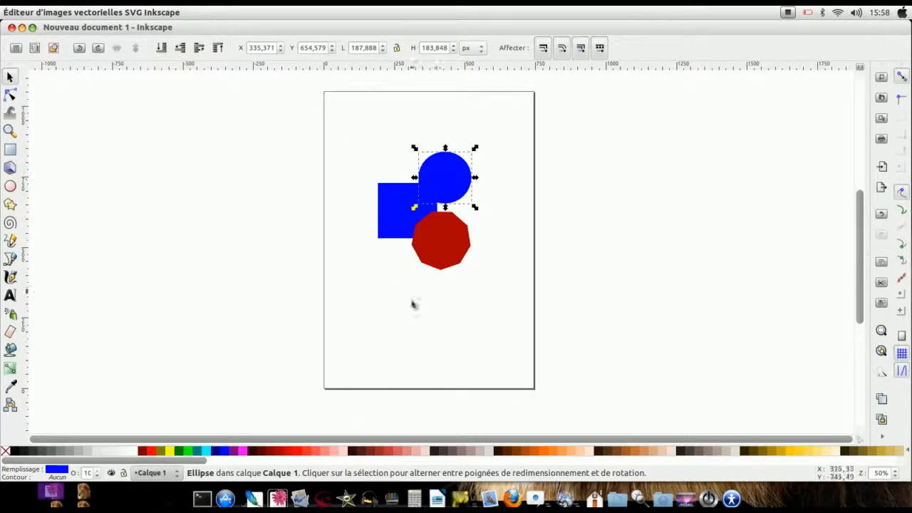
left_click(456, 451)
- Move the red polygon over the square's upper-left corner and the brown circle over its lower-right corner
left_click(457, 319)
left_click_drag(460, 242, 438, 259)
left_click(441, 100)
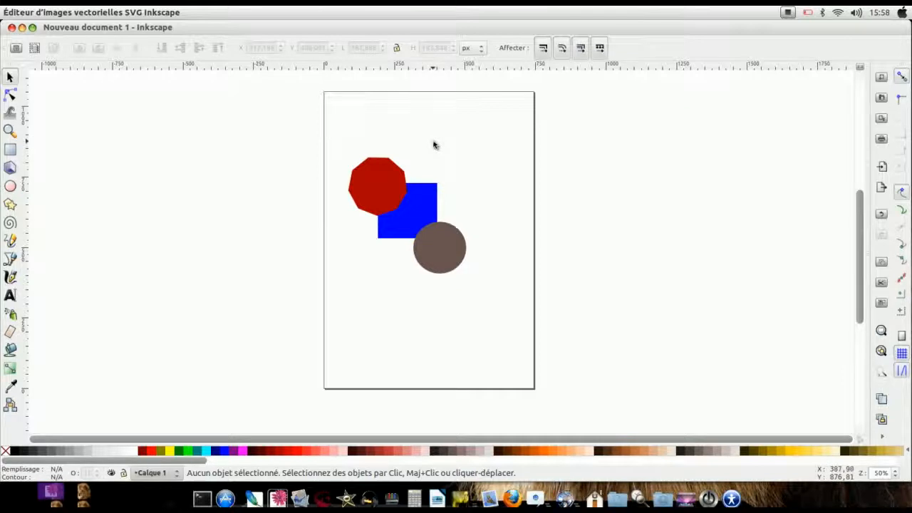
- Lower the brown circle one level in the stacking order so it lies behind the blue square
left_click(444, 246)
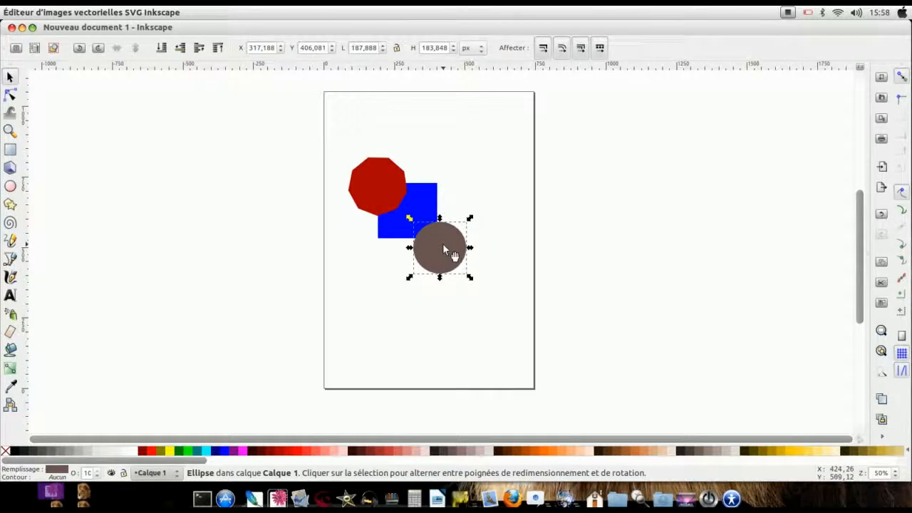
mouse_move(245, 14)
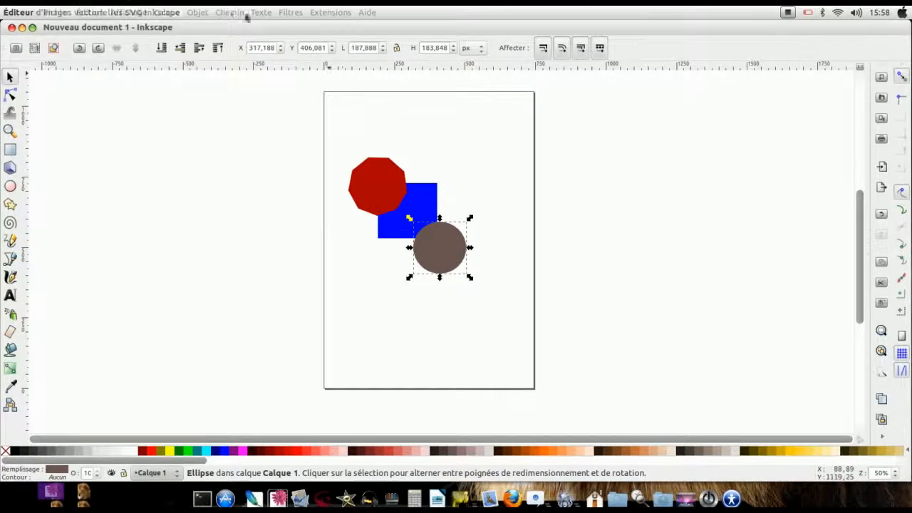
left_click(195, 13)
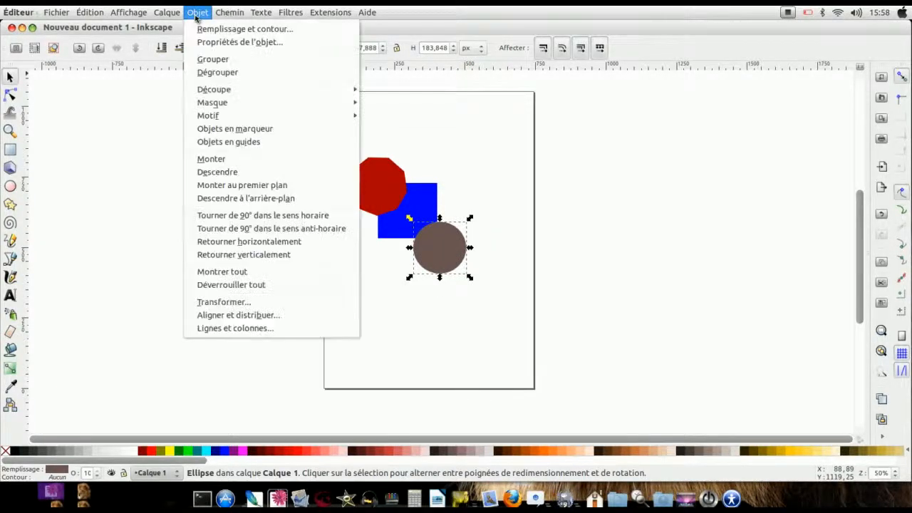
left_click(243, 174)
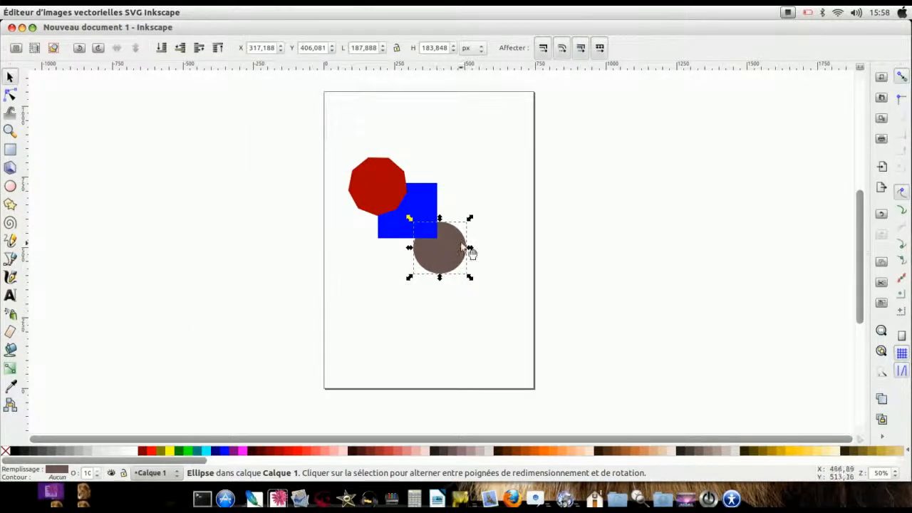
left_click(430, 258)
left_click(428, 258)
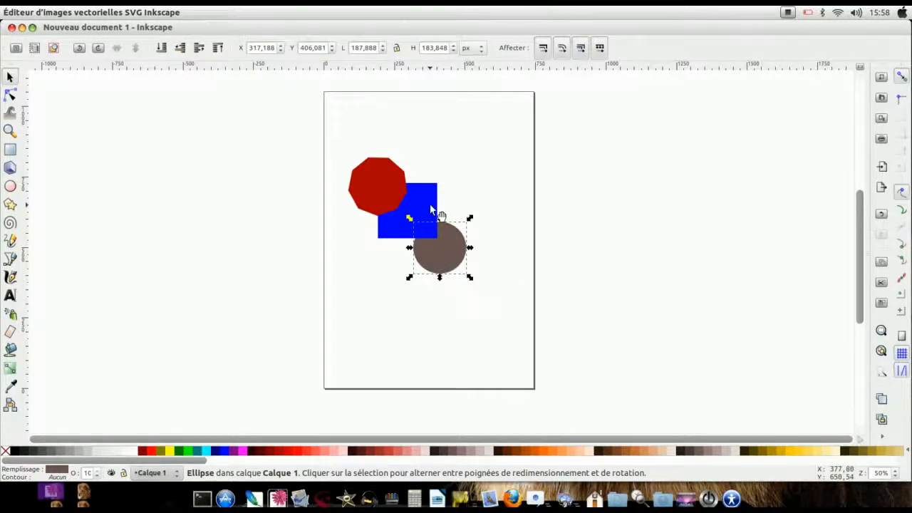
left_click(421, 129)
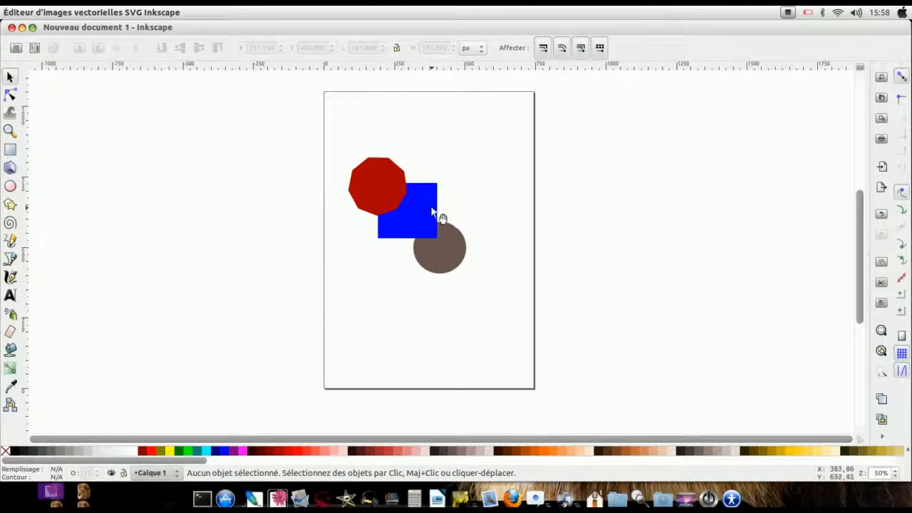
- Lower the red polygon one level in the stacking order so it lies behind the blue square
left_click(387, 204)
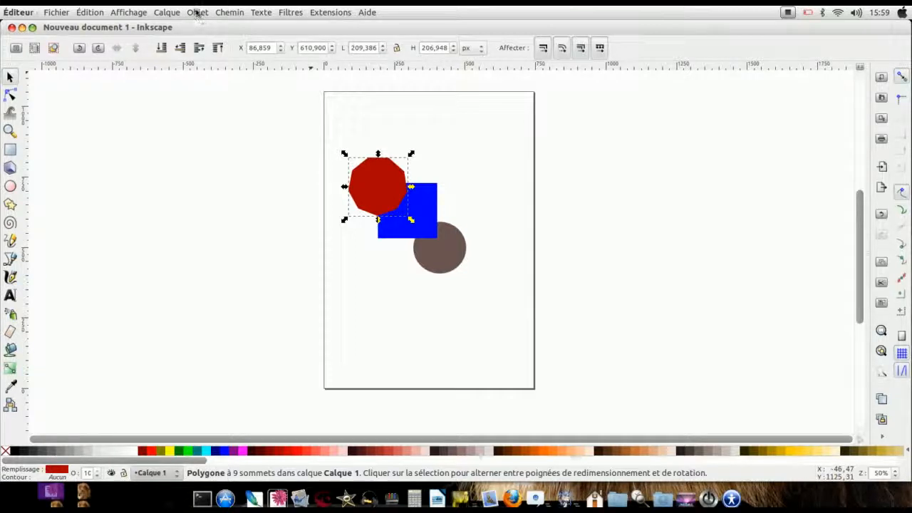
left_click(198, 12)
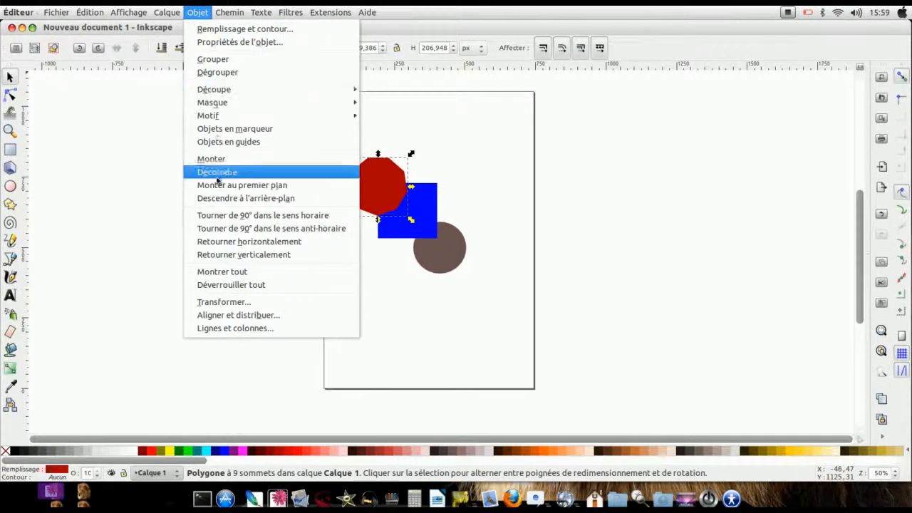
left_click(233, 176)
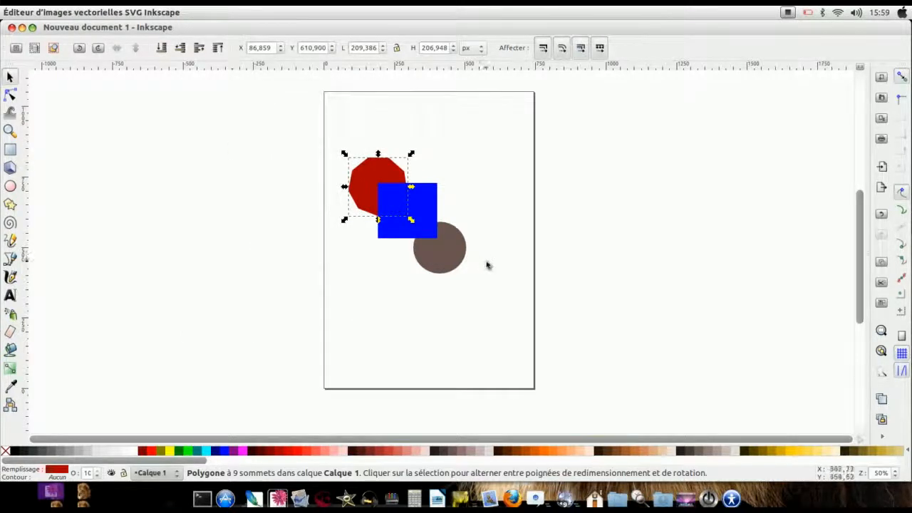
- Try to raise the blue square one level in the stacking order
left_click(421, 212)
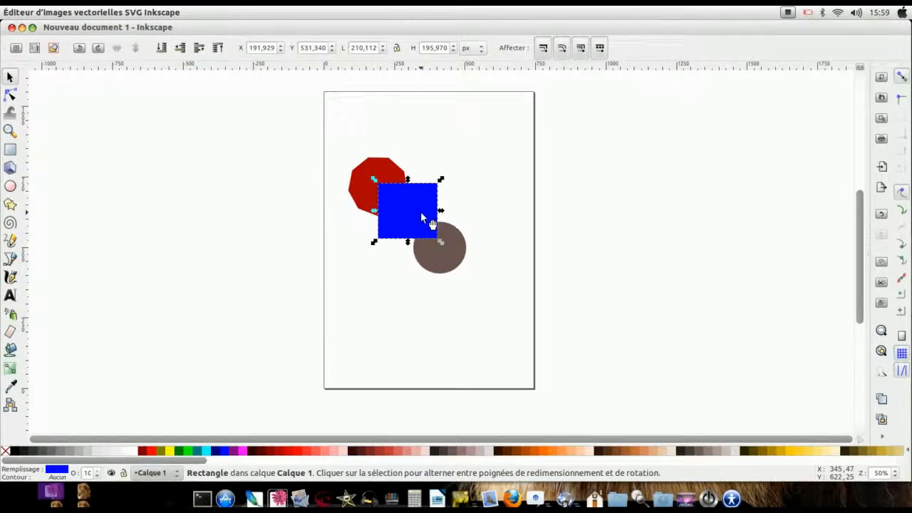
left_click(198, 12)
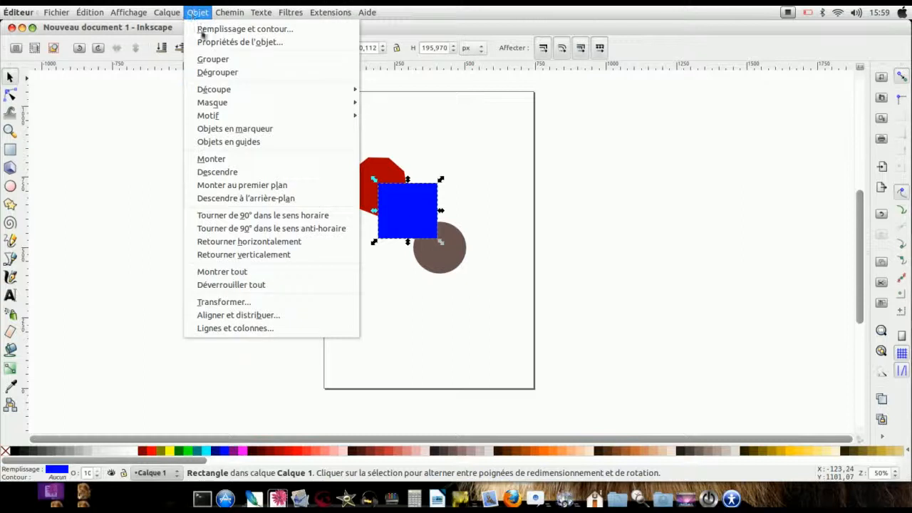
left_click(217, 159)
- Raise the red polygon one level in the stacking order so it lies in front of the blue square
left_click(390, 164)
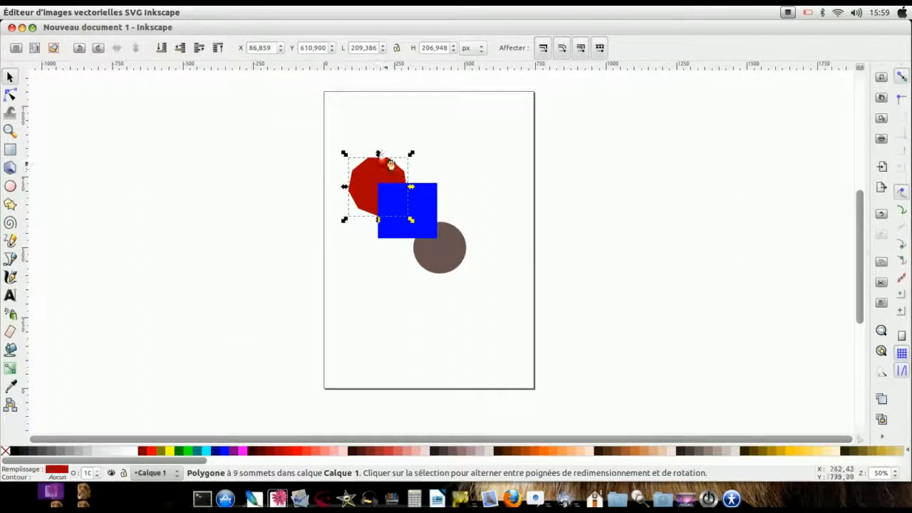
mouse_move(158, 16)
left_click(194, 13)
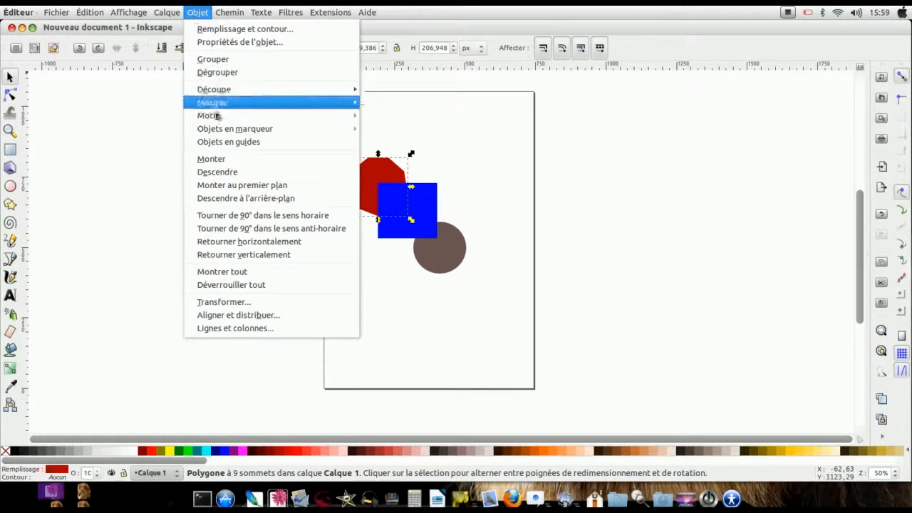
left_click(223, 156)
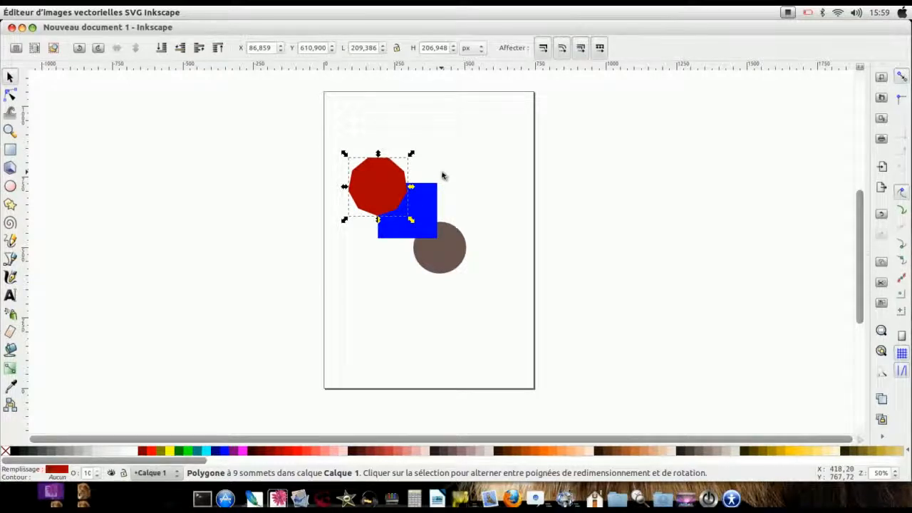
- Alternately lower and raise the red polygon one level several times, ending with it behind the blue square
key("Page_Down")
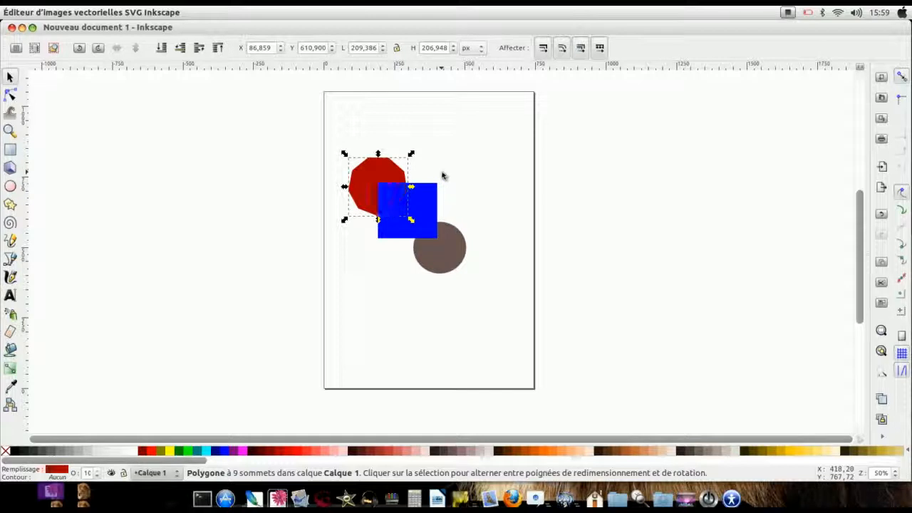
key("Page_Up")
key("Page_Down")
key("Page_Up")
key("Page_Down")
key("Page_Up")
key("Page_Down")
key("Page_Up")
key("Page_Down")
- Shift the blue square slightly down and right, and move the red polygon over the brown circle's lower-right part
left_click(480, 230)
left_click_drag(434, 235, 446, 250)
left_click(362, 179)
left_click_drag(362, 179, 450, 273)
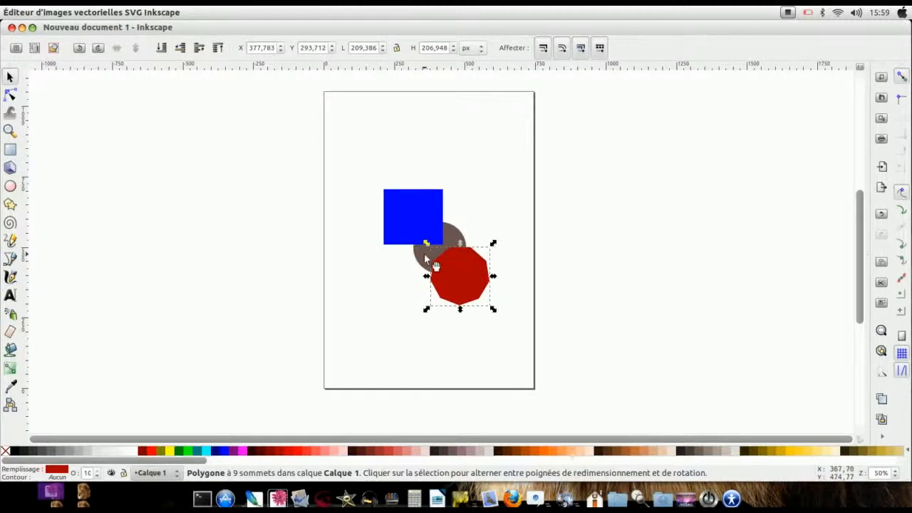
- Alternately raise and lower the brown circle one level, ending with it in front of the red polygon and behind the blue square
left_click(422, 253)
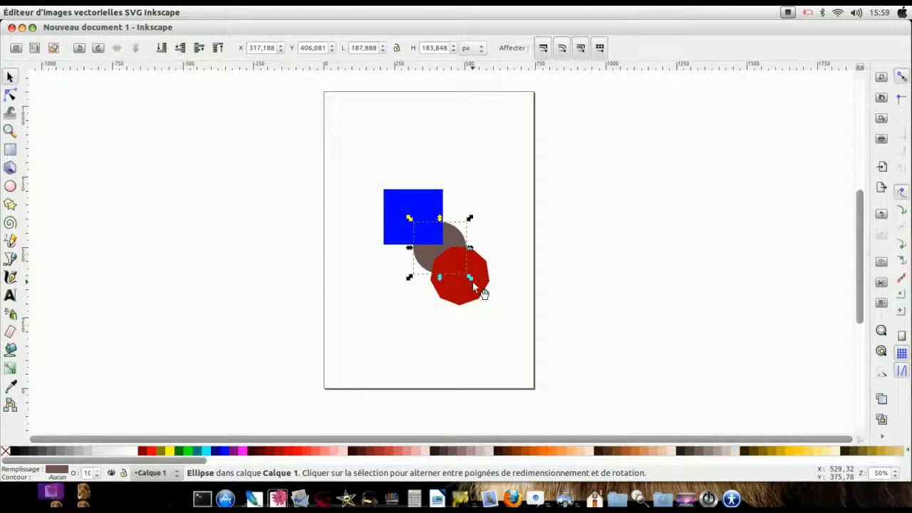
key("Page_Up")
key("Page_Down")
key("Page_Up")
key("Page_Down")
key("Page_Up")
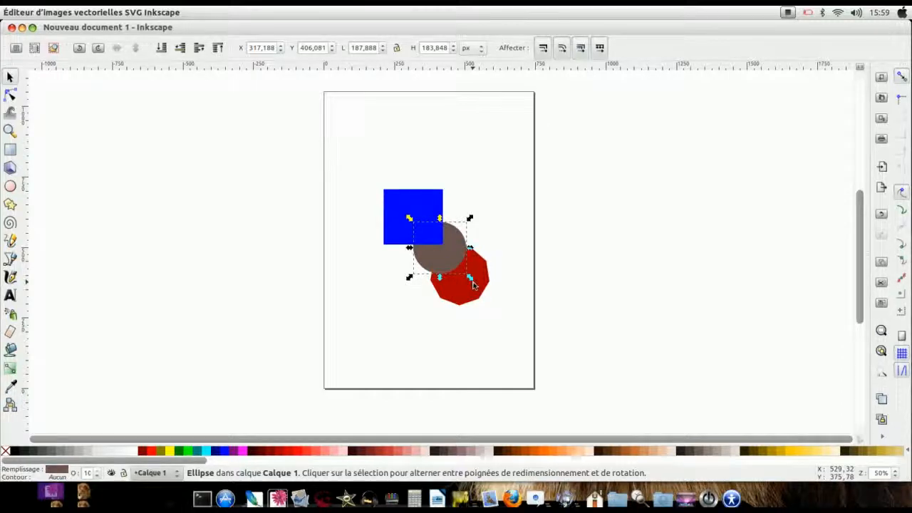
- Move the blue square over the circle and polygon, and alternately lower and raise it through the stack, ending in front
left_click_drag(407, 214, 437, 259)
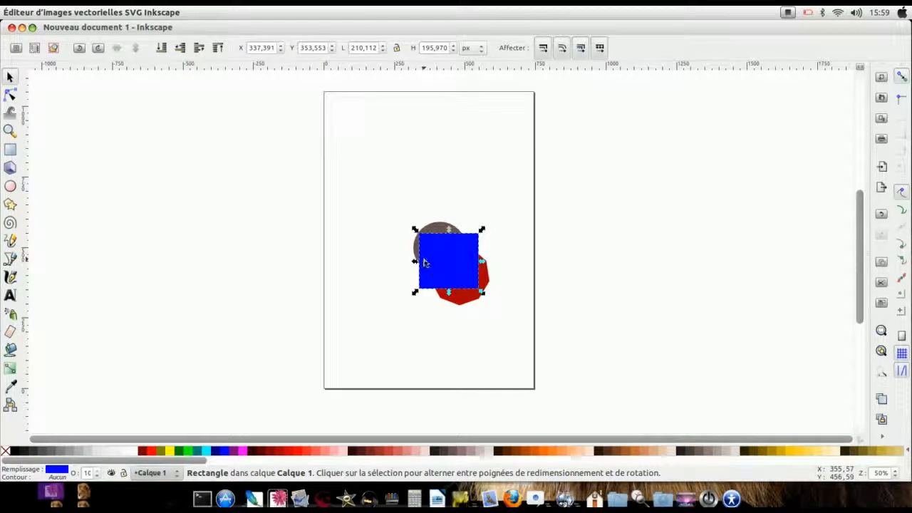
key("Page_Down")
key("Page_Down")
key("Page_Up")
key("Page_Up")
key("Page_Down")
key("Page_Down")
key("Page_Up")
key("Page_Up")
key("Page_Down")
key("Page_Down")
key("Page_Up")
key("Page_Down")
key("Home")
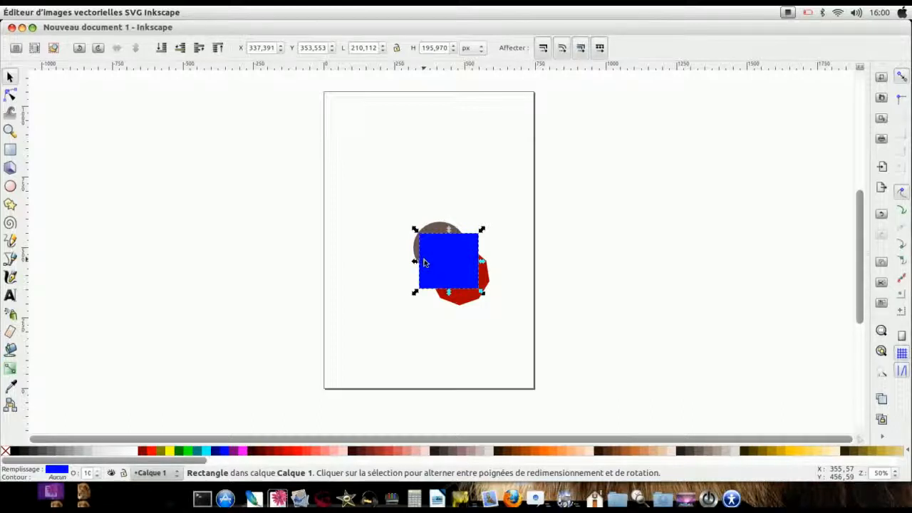
- Arrange the shapes diagonally, with the blue square over the circle's upper-left edge and the polygon and circle nudged slightly apart, and deselect everything
left_click_drag(456, 270, 414, 216)
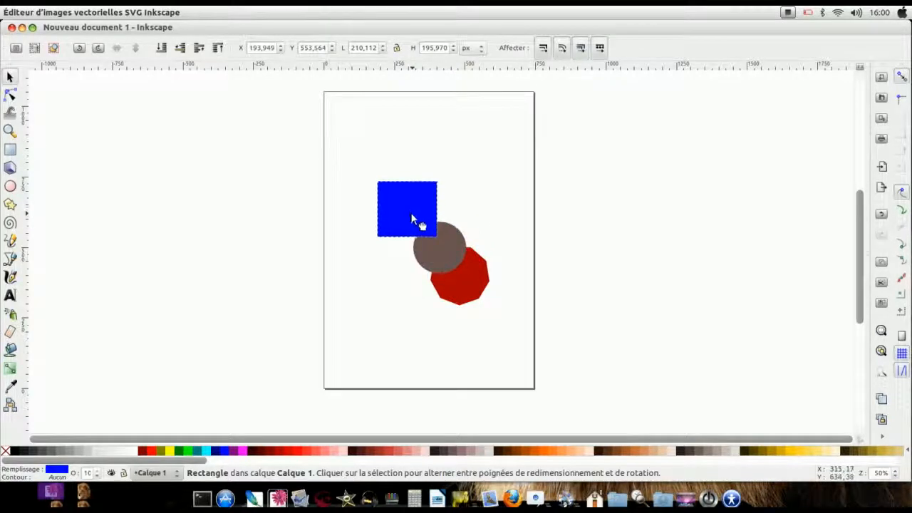
left_click(482, 294)
left_click_drag(470, 290, 472, 291)
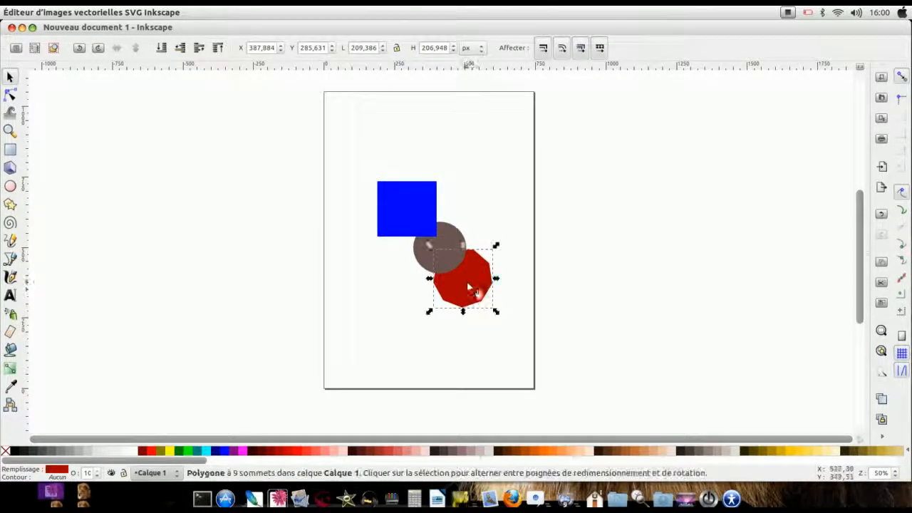
left_click_drag(421, 244, 418, 247)
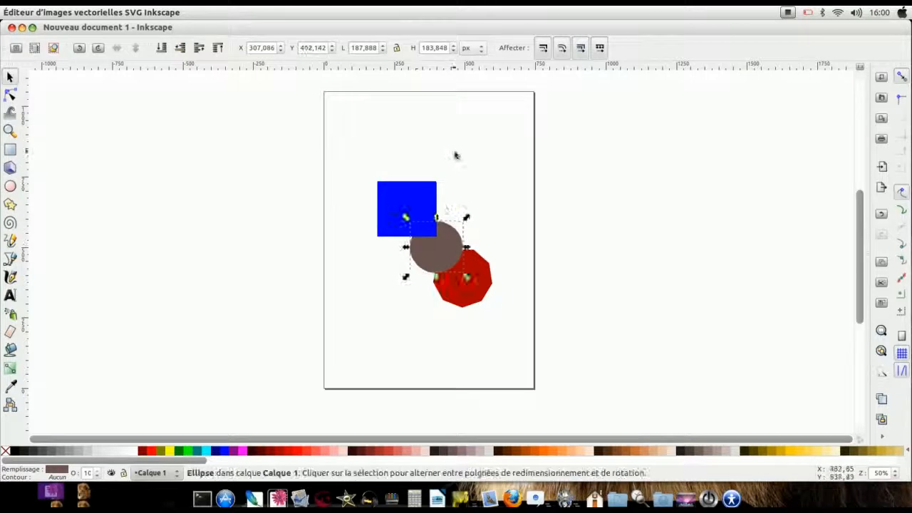
left_click(453, 158)
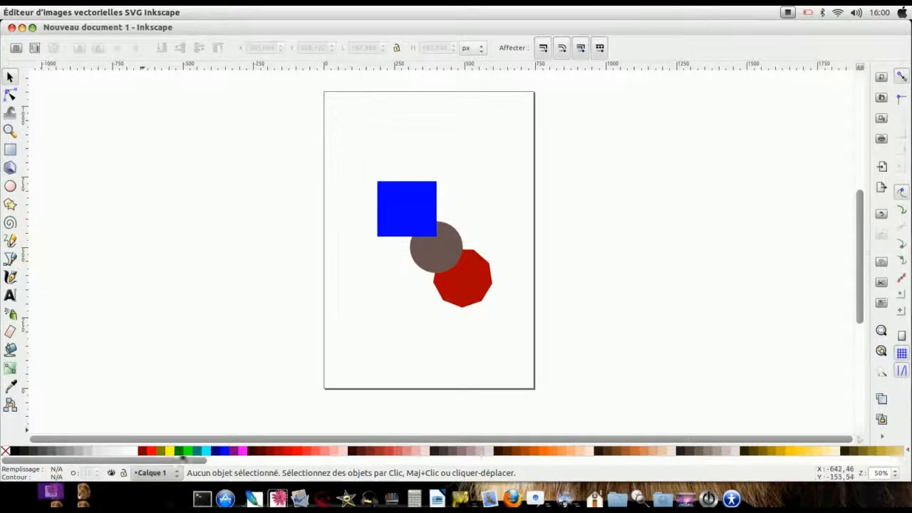
left_click(788, 12)
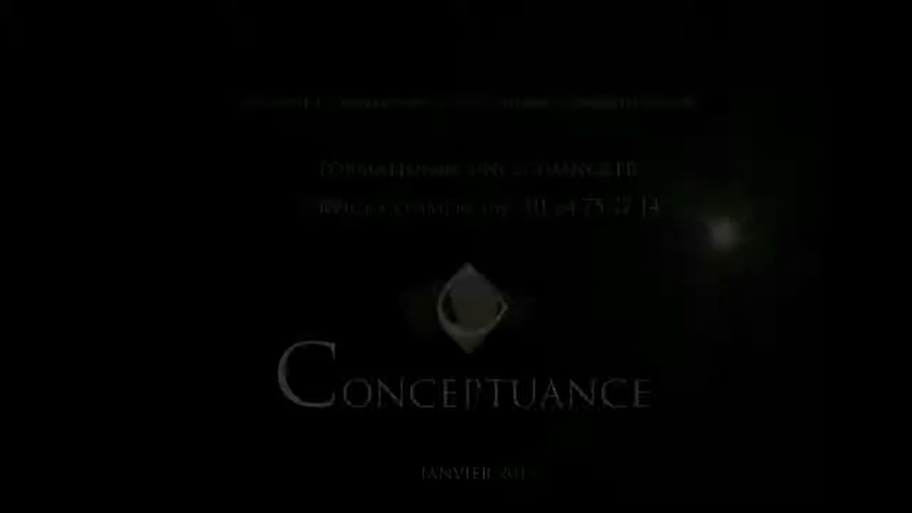